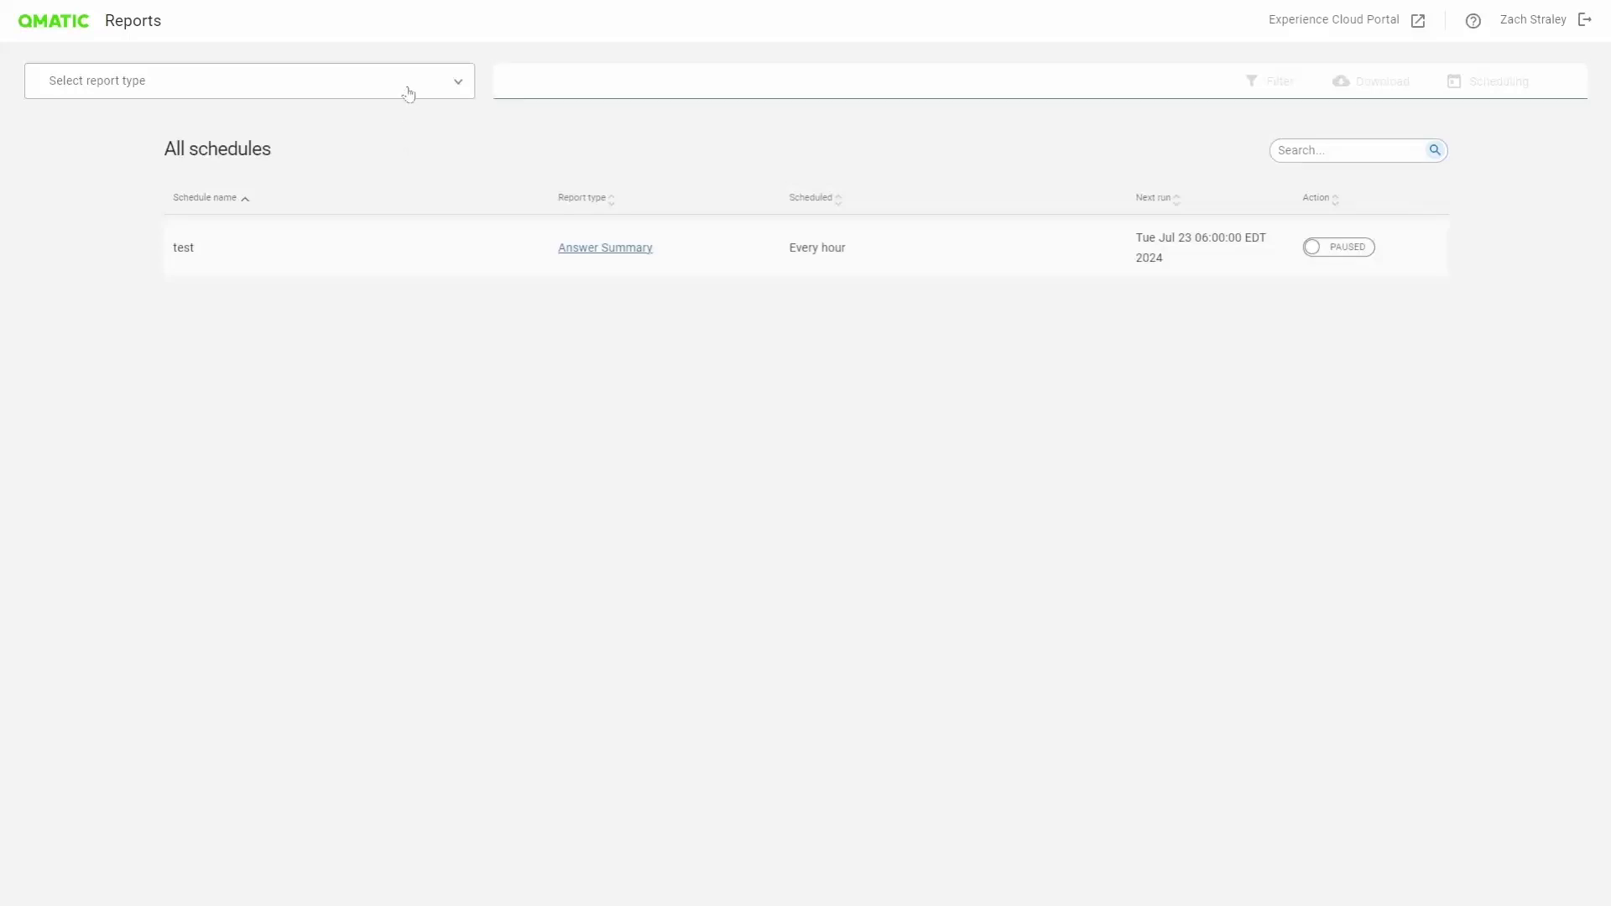
- Browse the report type categories and expand Queue to reveal Queue Summary
{"action": "left_click", "coordinate": [408, 89]}
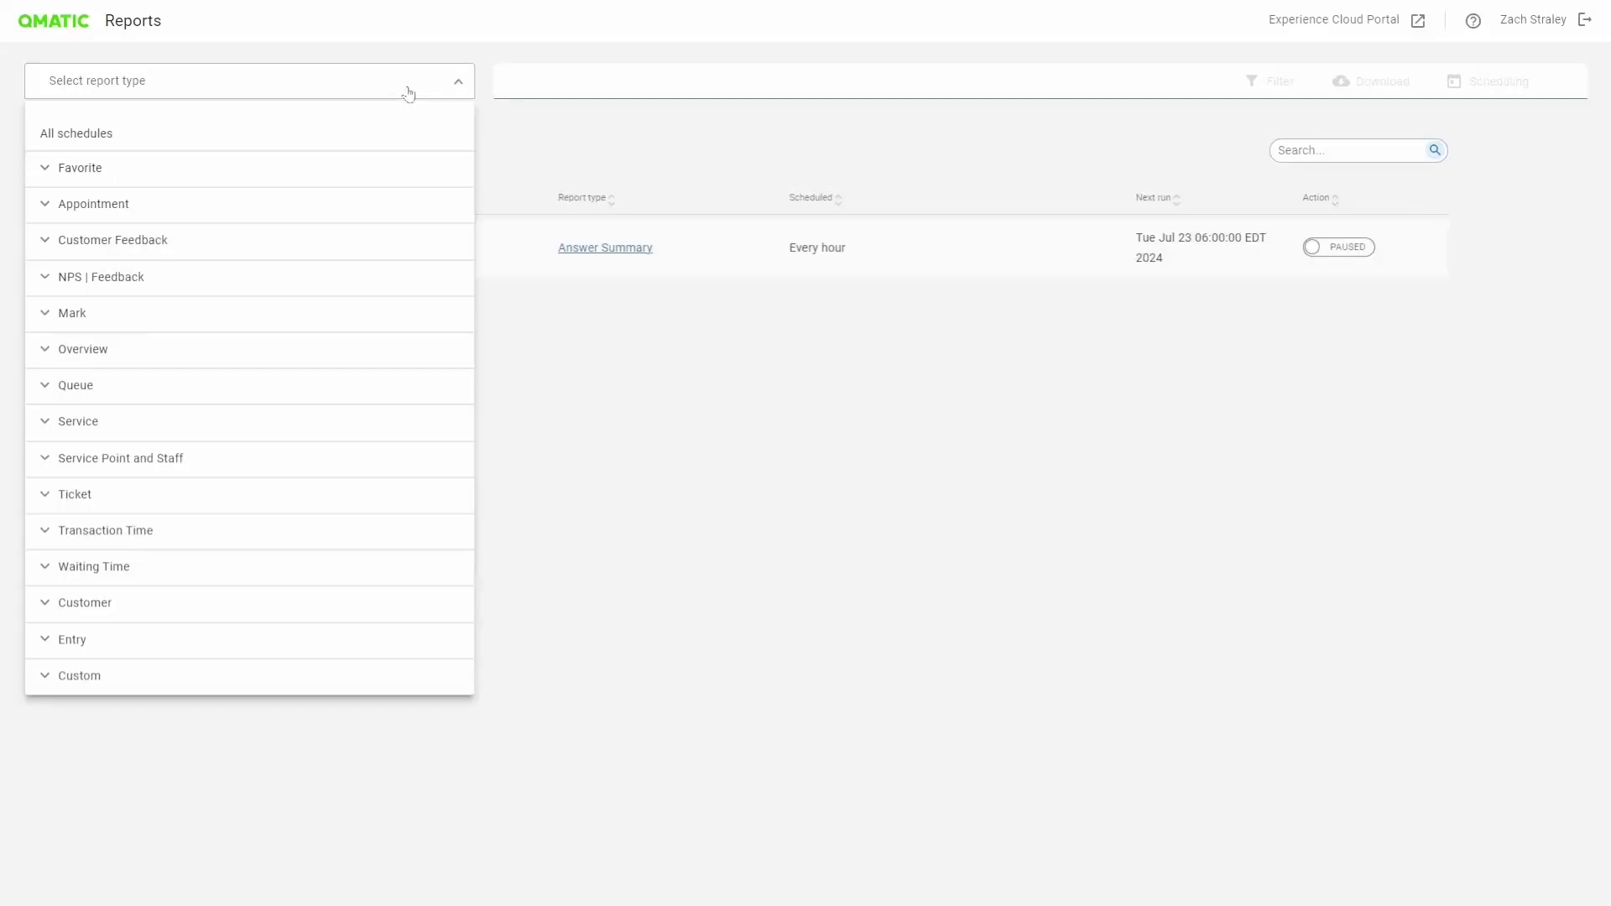
{"action": "left_click", "coordinate": [170, 397]}
{"action": "left_click", "coordinate": [191, 459]}
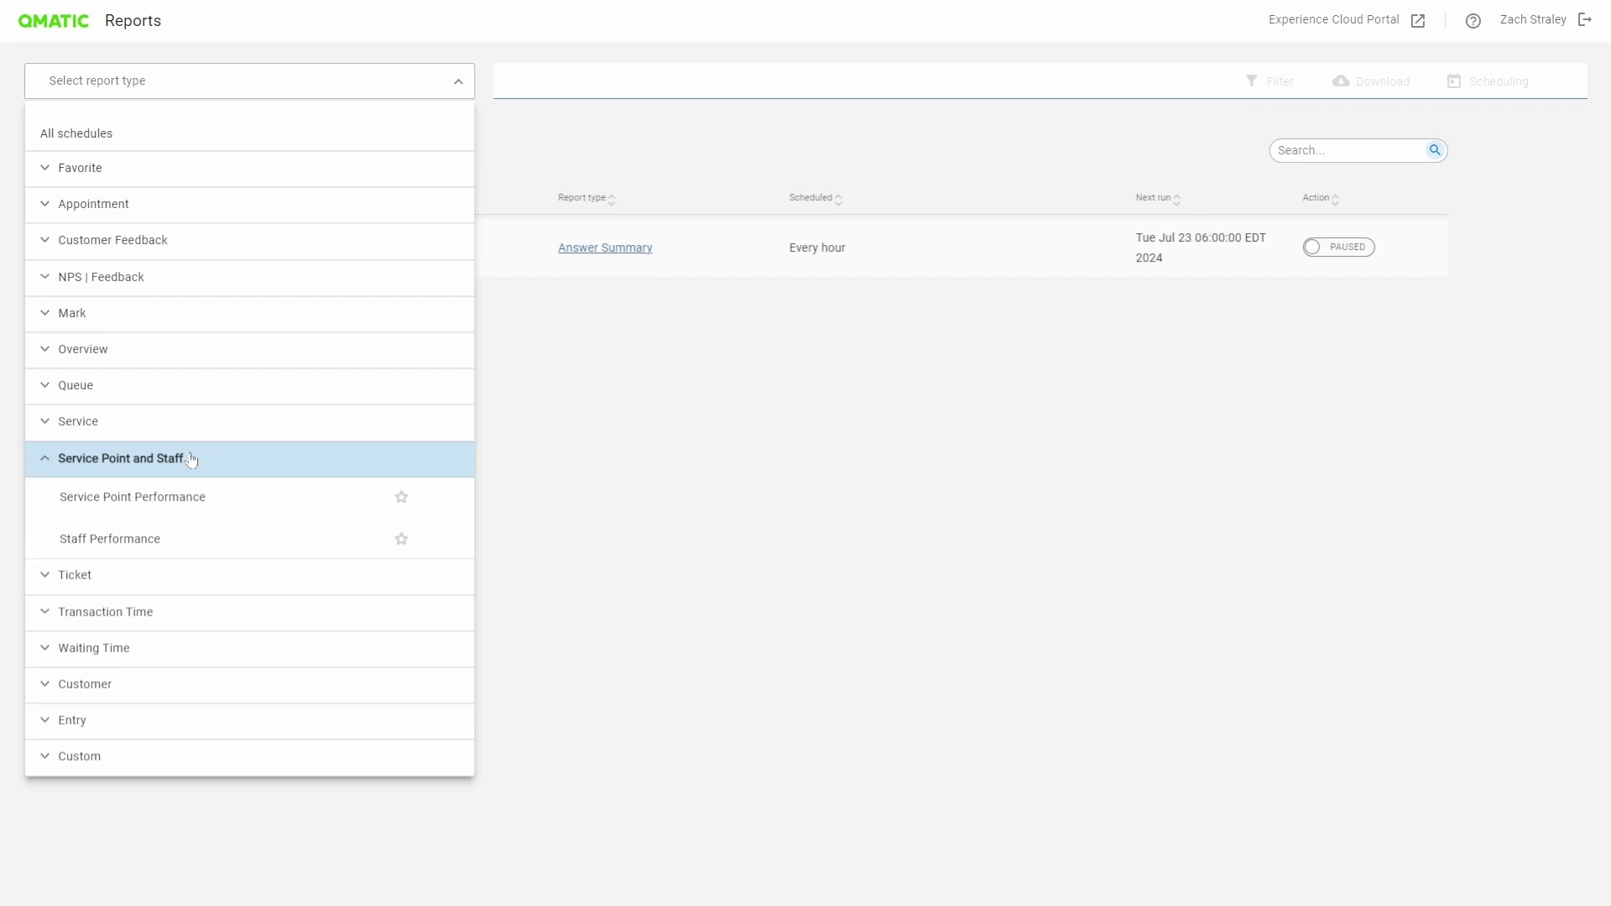
{"action": "left_click", "coordinate": [192, 459]}
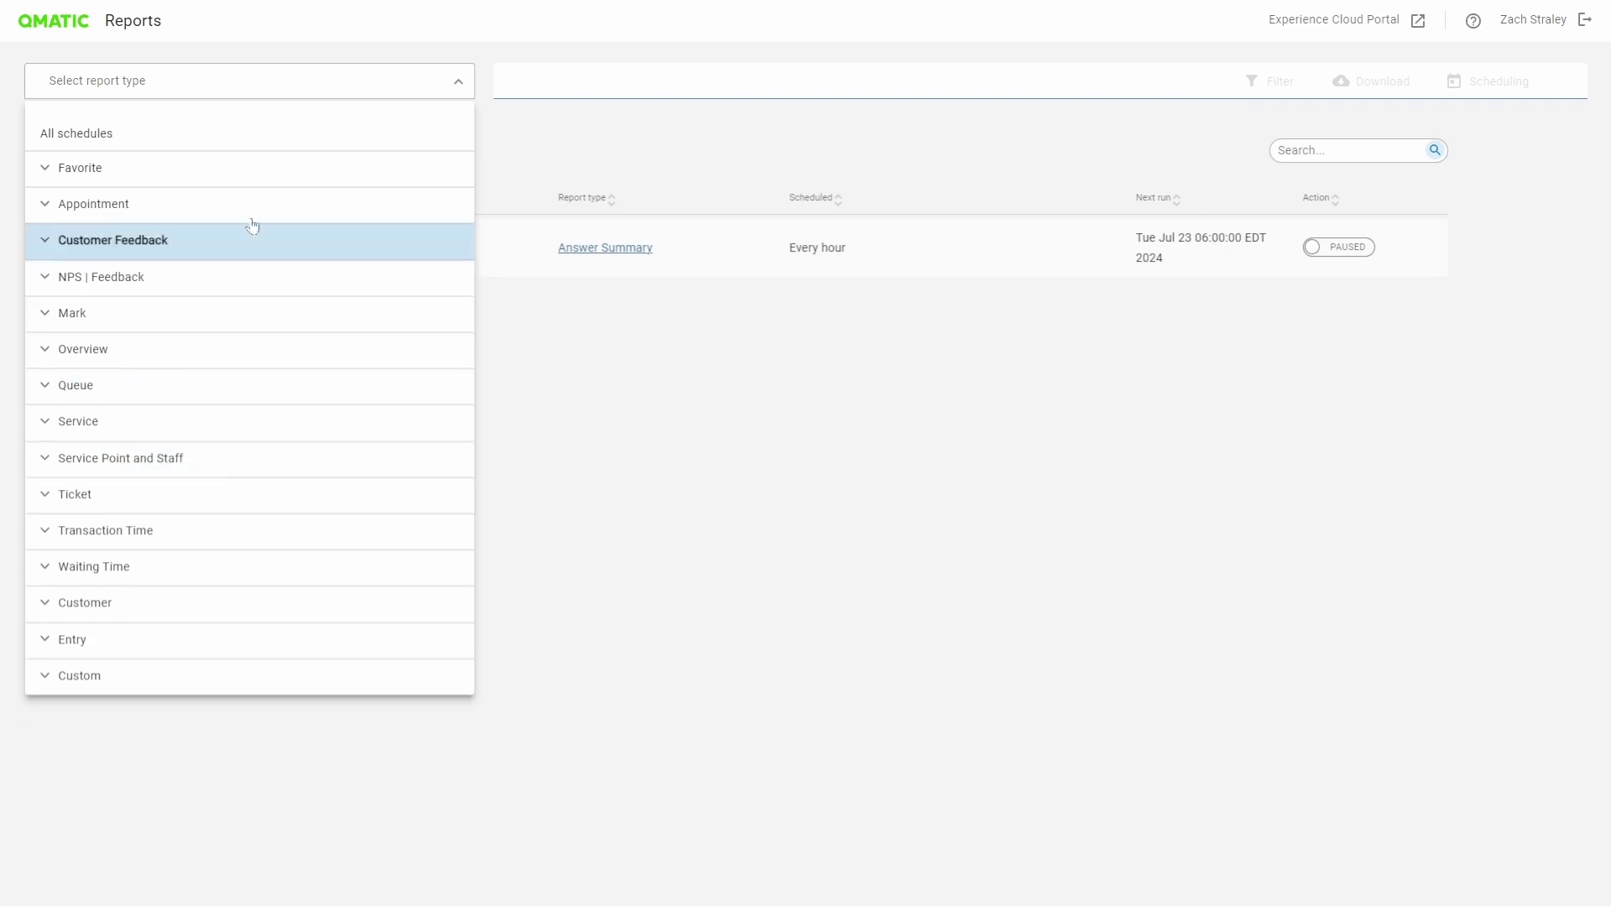
{"action": "left_click", "coordinate": [227, 205]}
{"action": "left_click", "coordinate": [217, 214]}
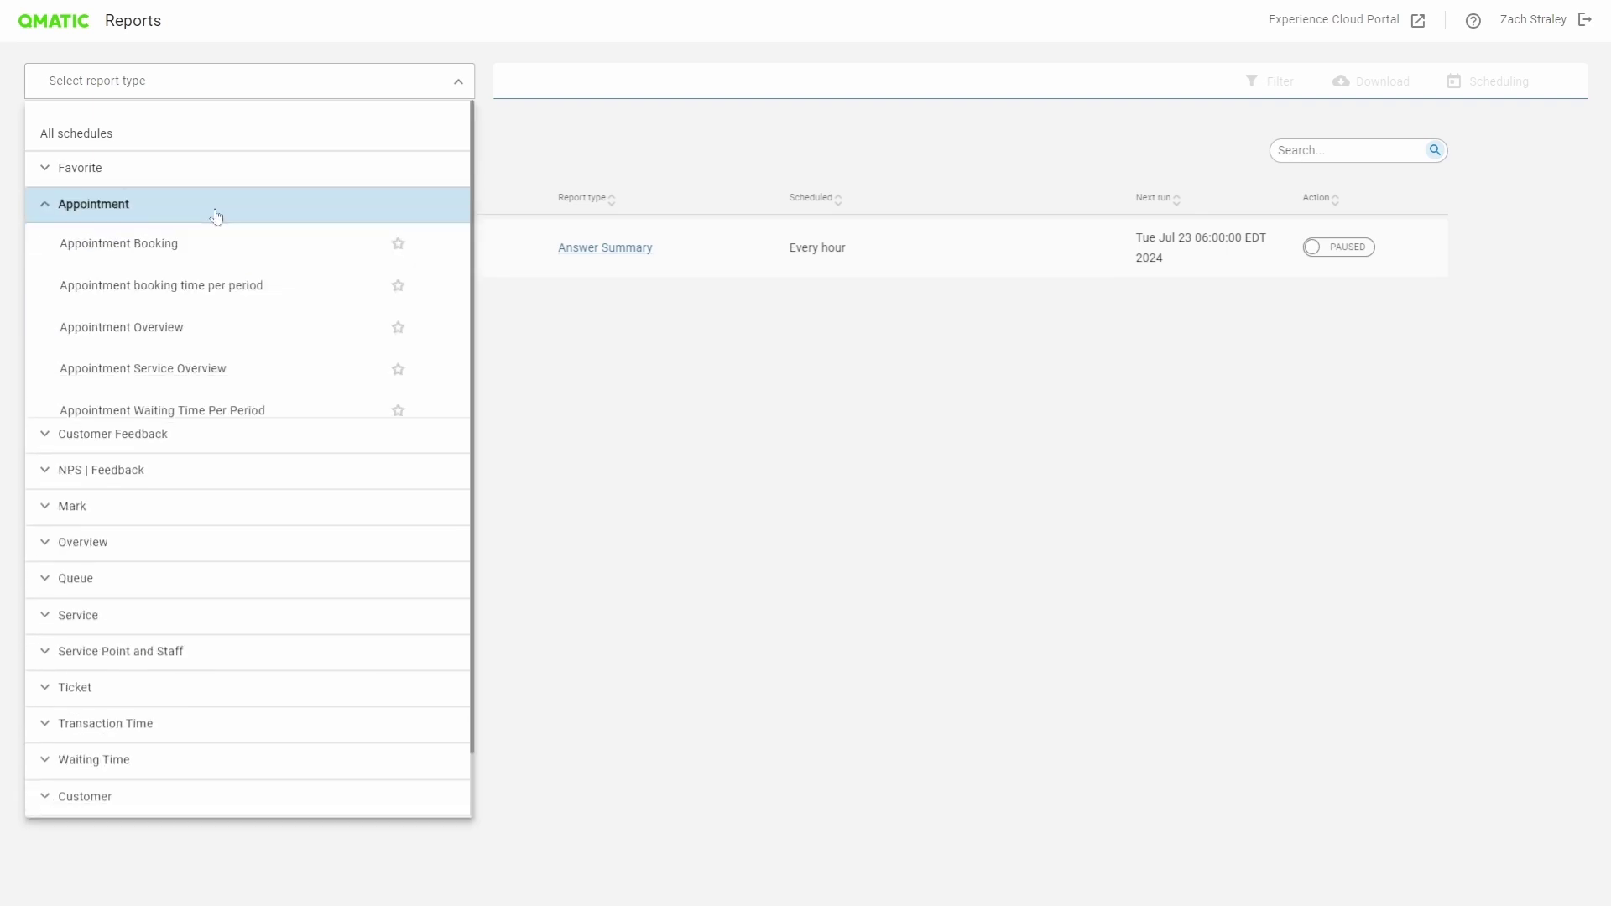
{"action": "left_click", "coordinate": [265, 388]}
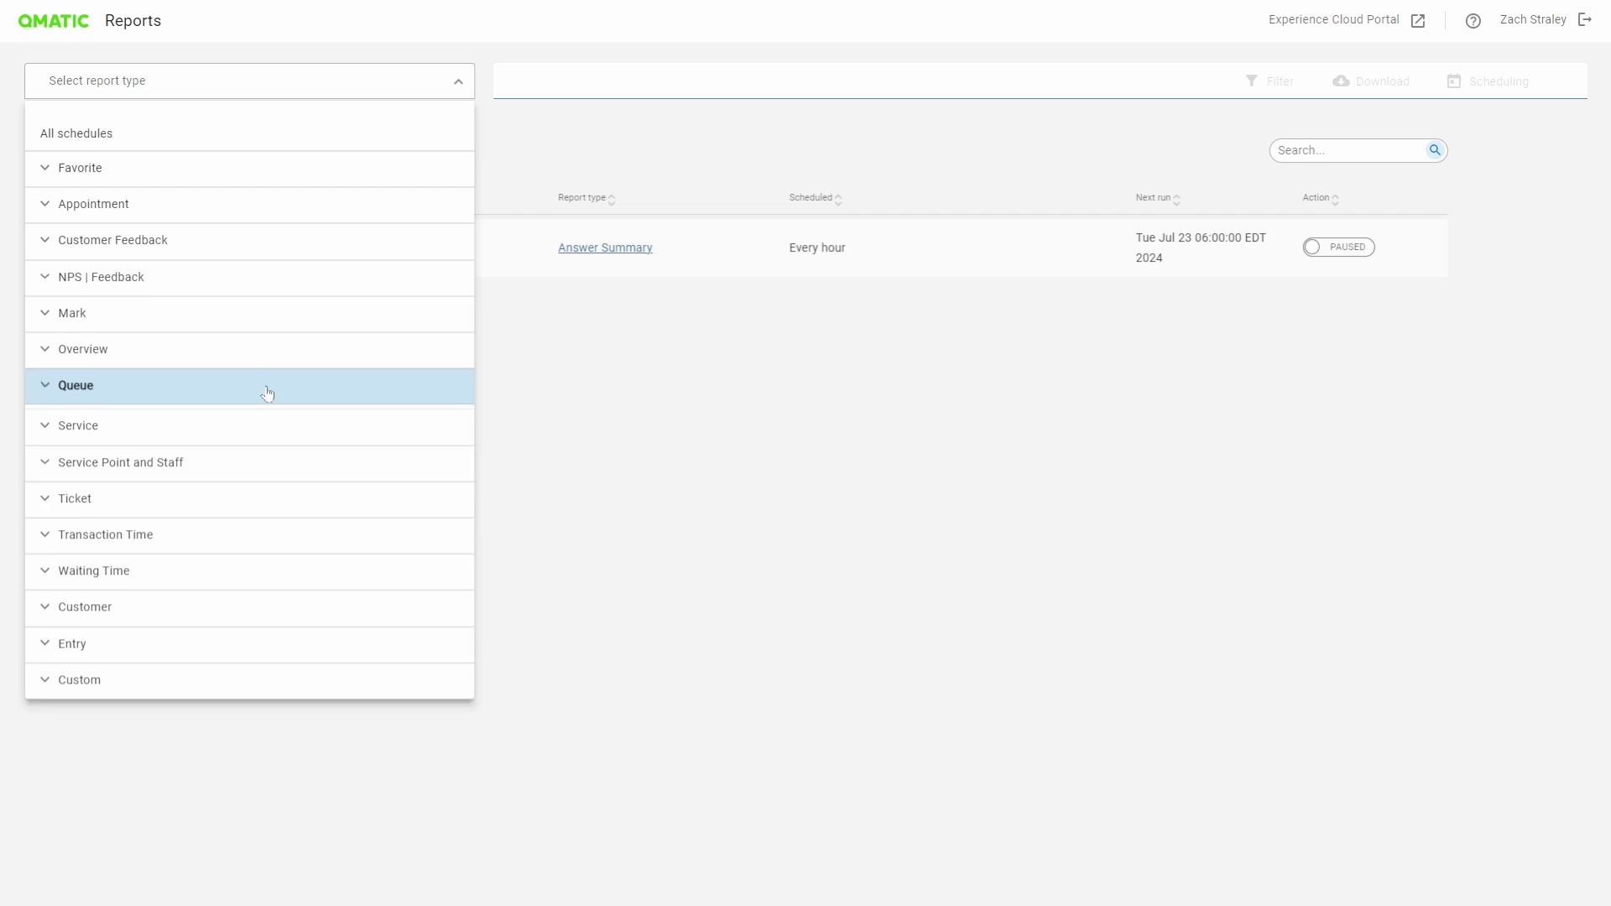
- Select Queue Summary, add the email recipient, and set dates 08/01/2024 to 08/31/2024
{"action": "left_click", "coordinate": [212, 430]}
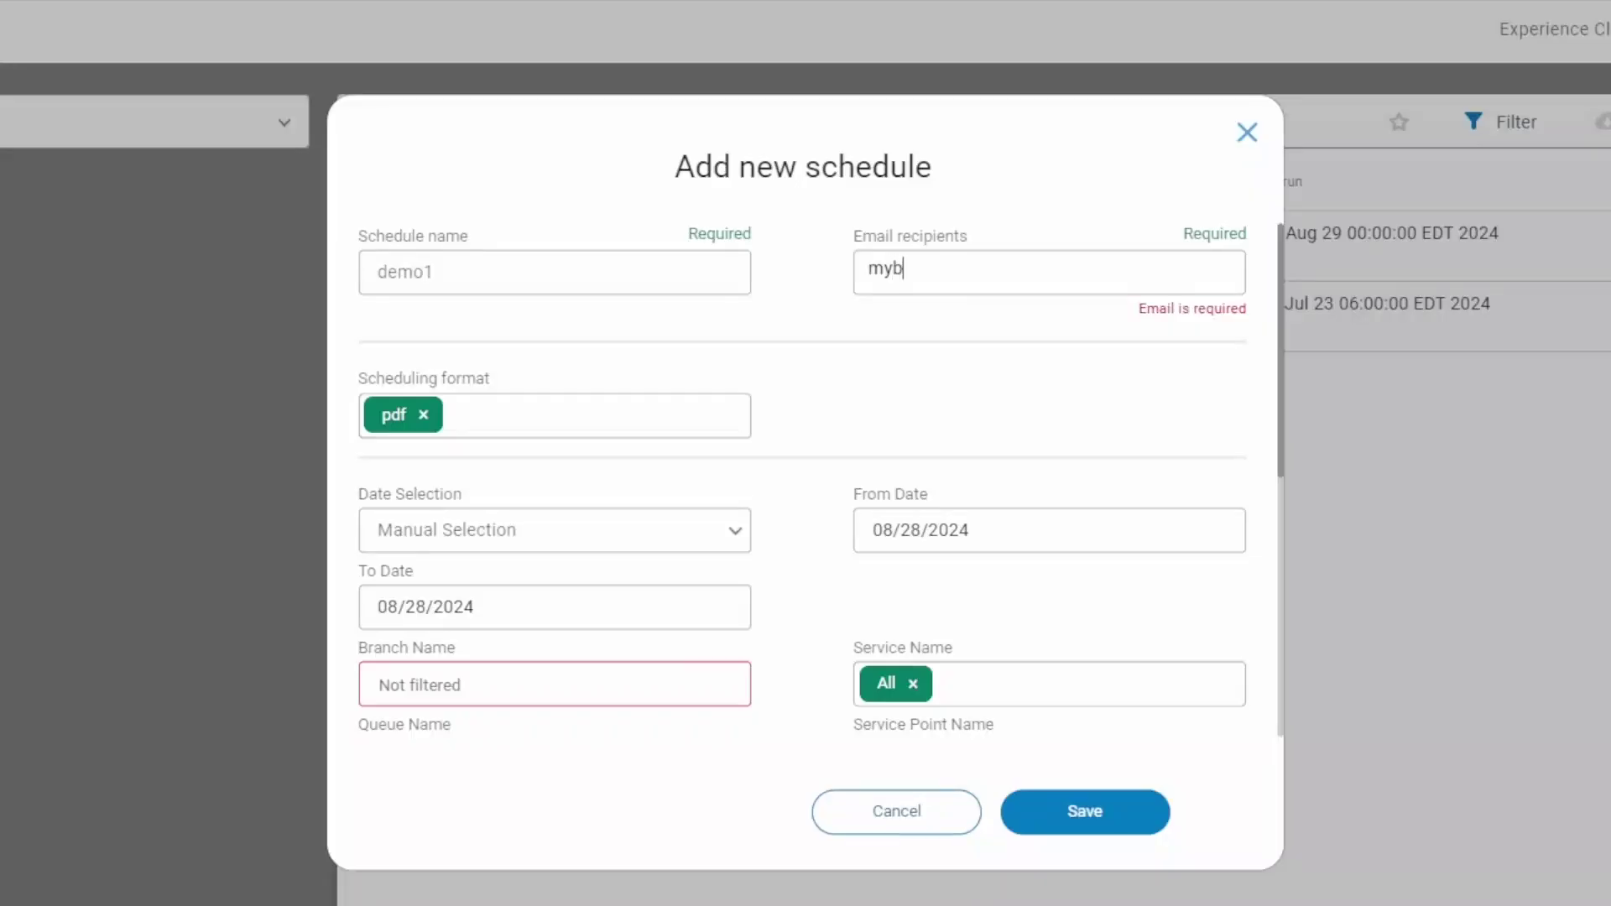
{"action": "key", "text": "Return"}
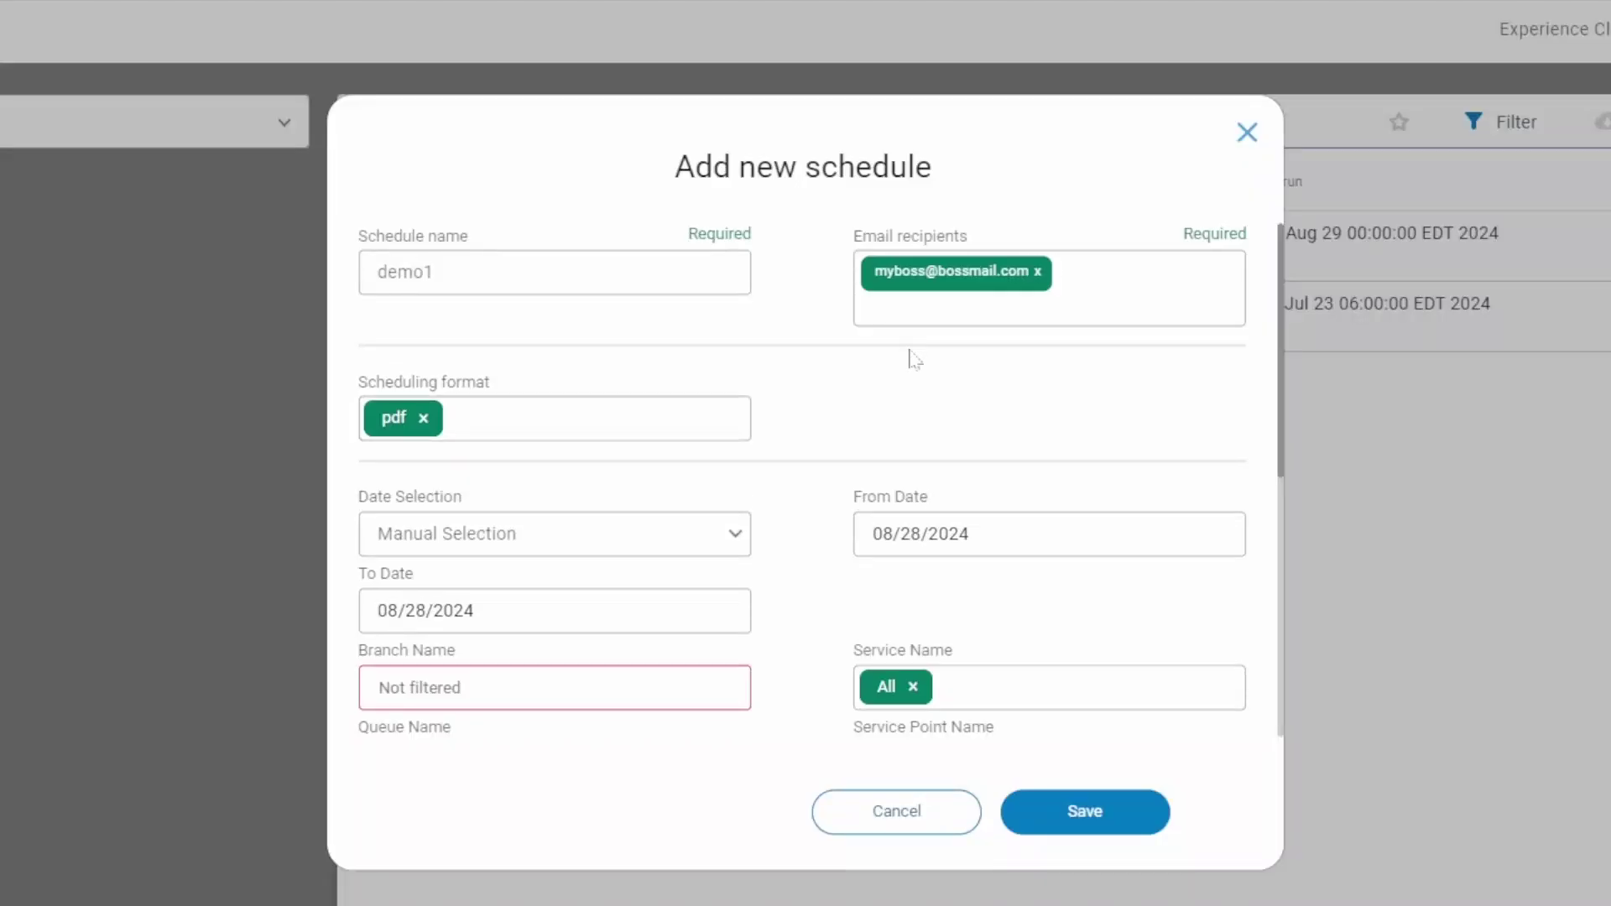
{"action": "scroll", "coordinate": [799, 496], "scroll_direction": "down", "scroll_amount": 2}
{"action": "left_click", "coordinate": [658, 355]}
{"action": "left_click", "coordinate": [596, 690]}
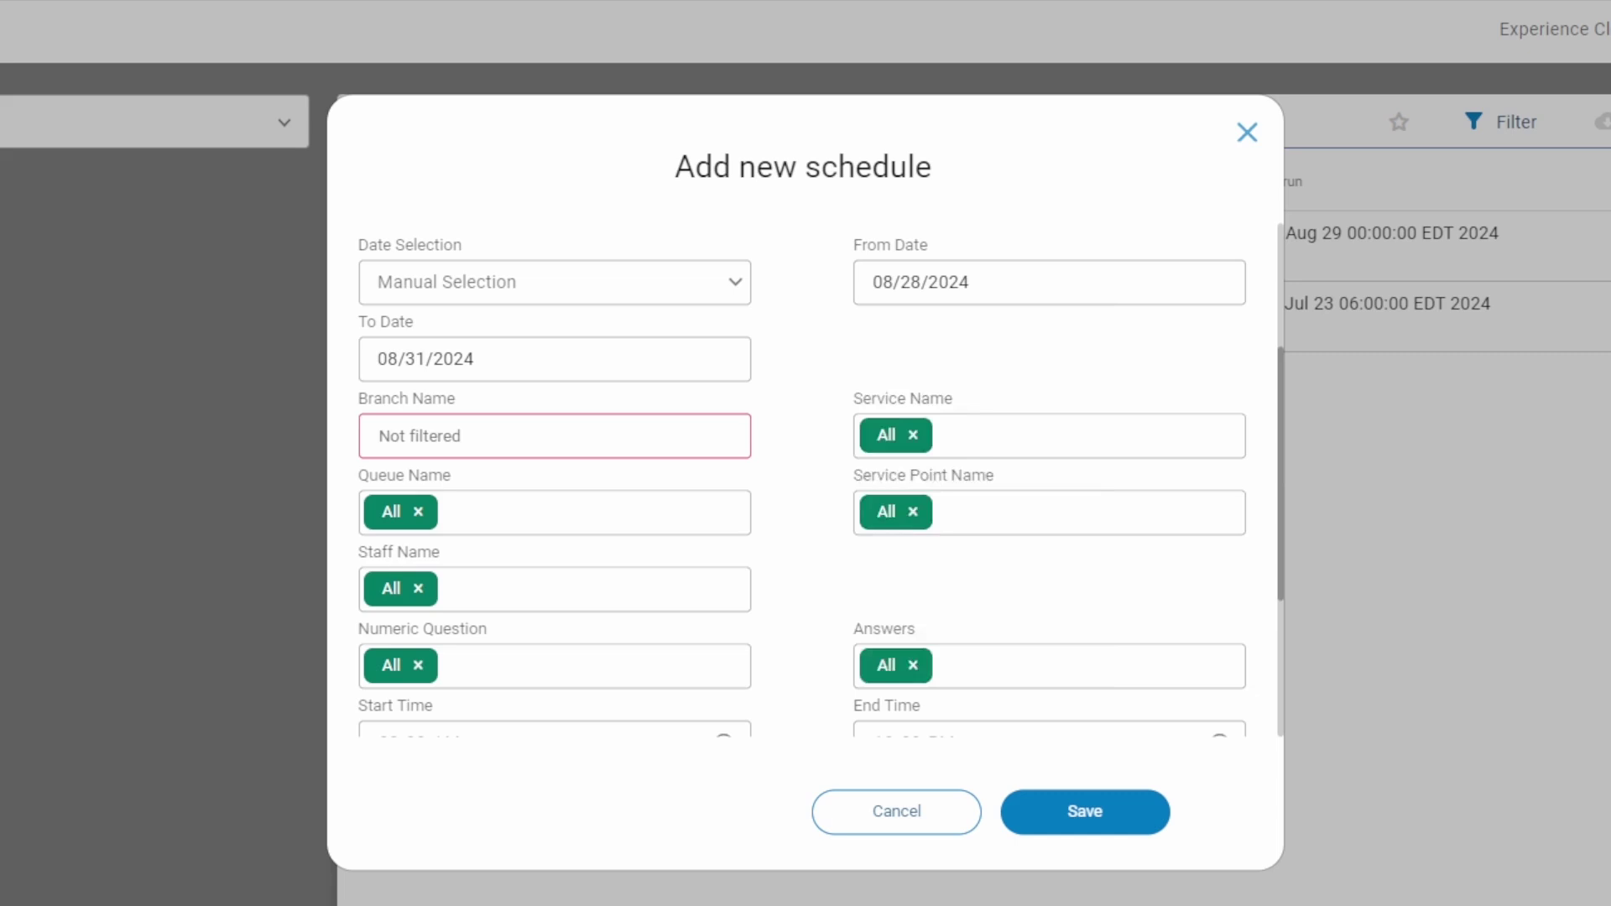
{"action": "left_click", "coordinate": [957, 282]}
{"action": "left_click", "coordinate": [1024, 504]}
{"action": "scroll", "coordinate": [813, 497], "scroll_direction": "down", "scroll_amount": 3}
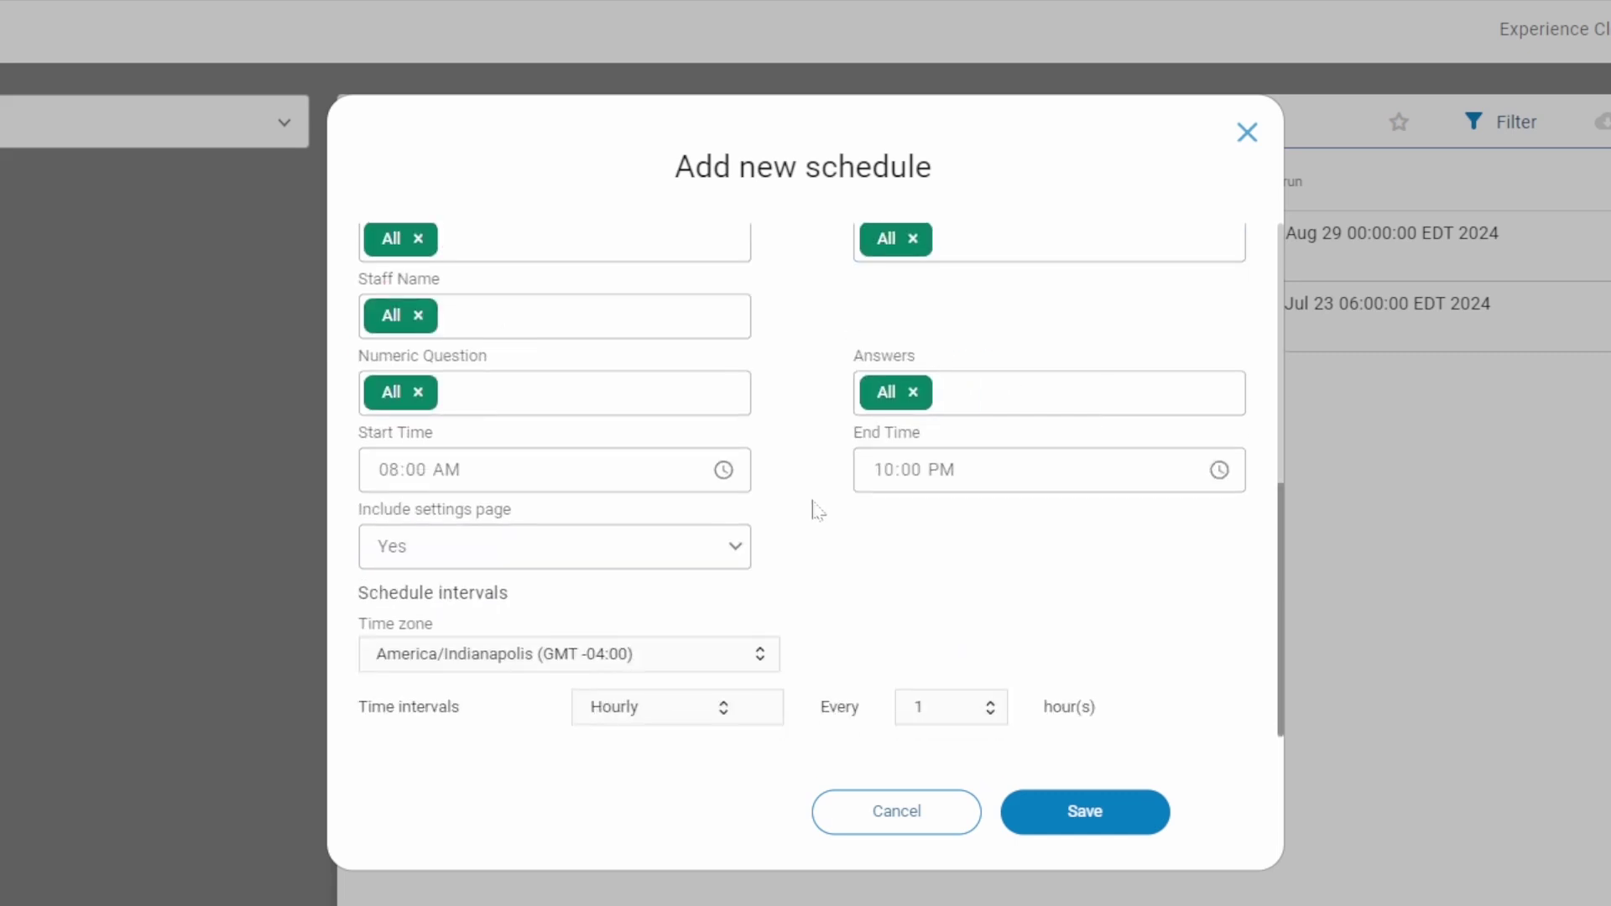
{"action": "scroll", "coordinate": [916, 473], "scroll_direction": "up", "scroll_amount": 1}
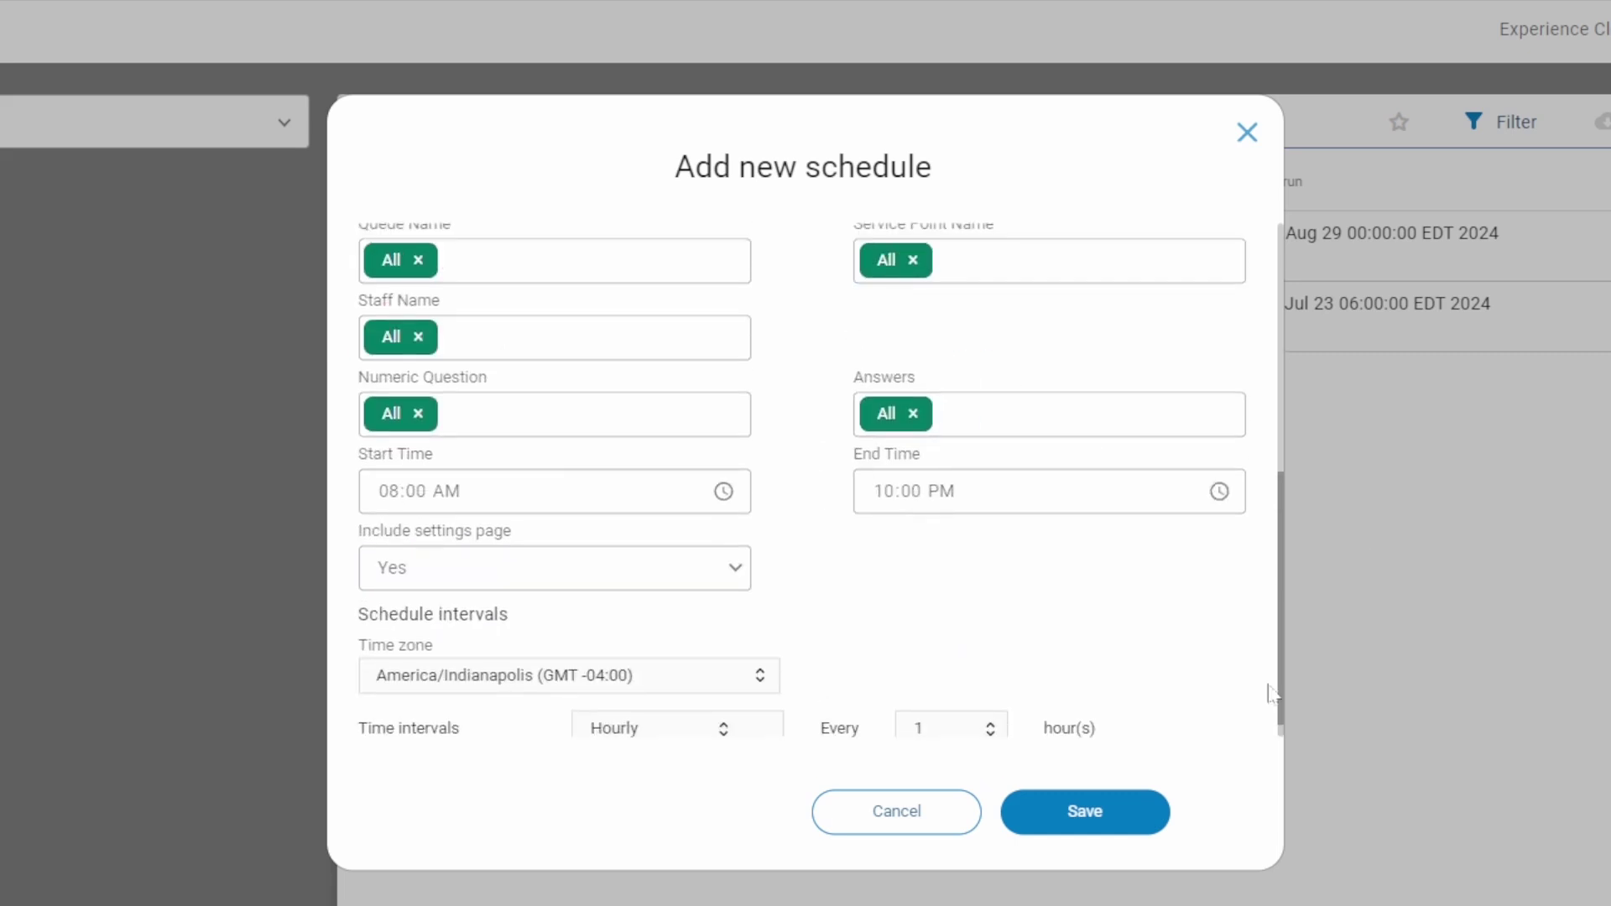
{"action": "scroll", "coordinate": [957, 601], "scroll_direction": "up", "scroll_amount": 4}
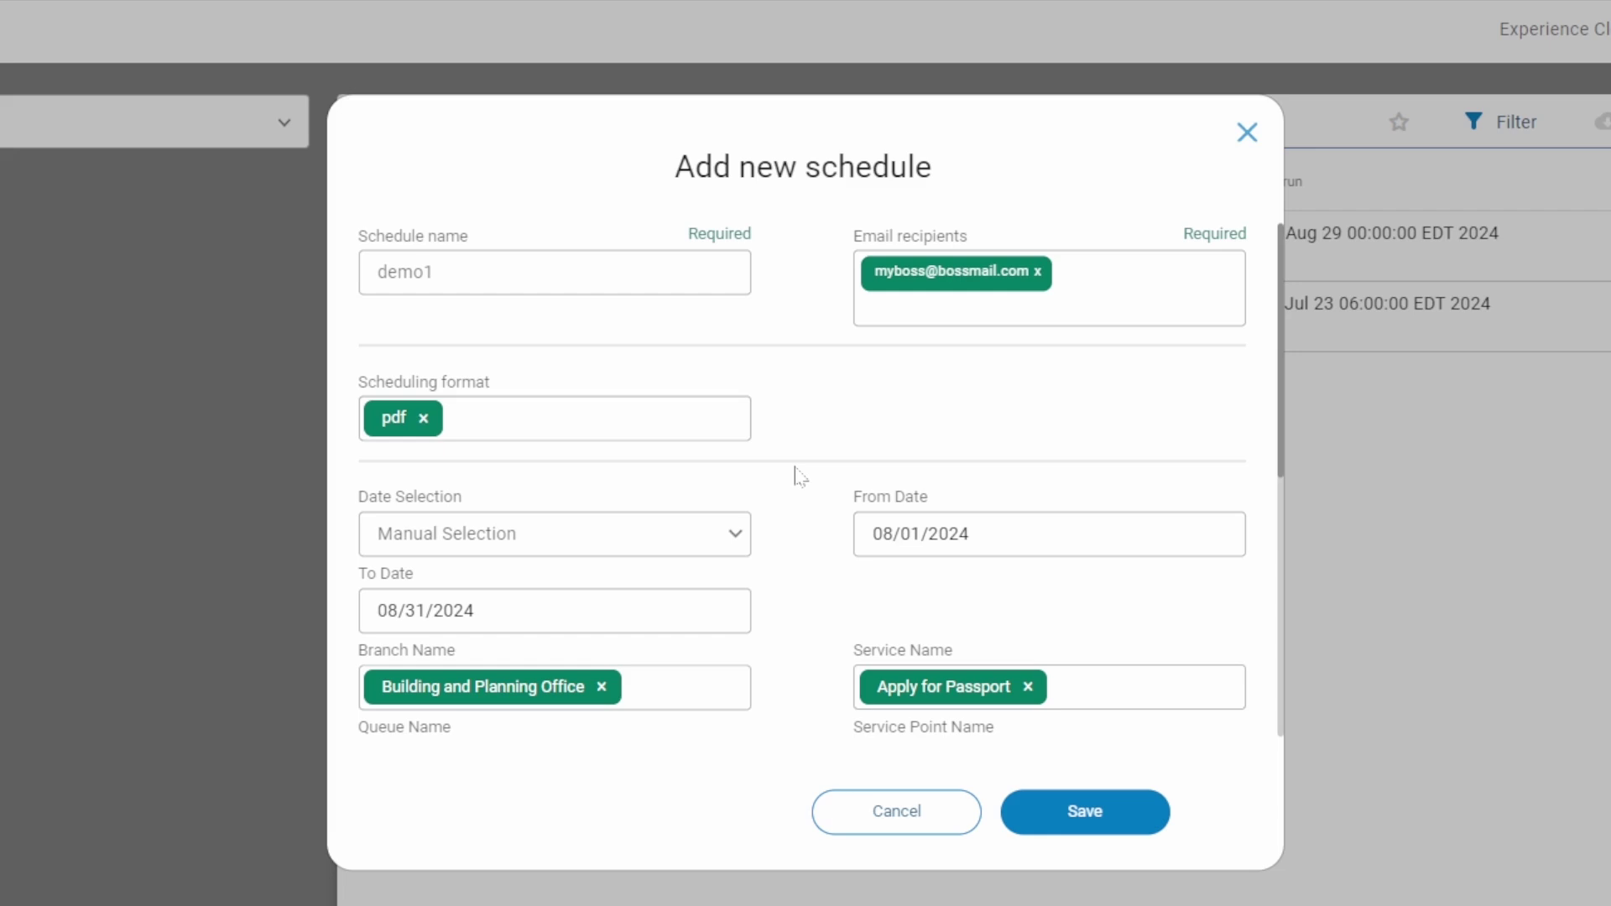
- Check the From Date calendar and the service, branch and staff lists
{"action": "left_click", "coordinate": [933, 534]}
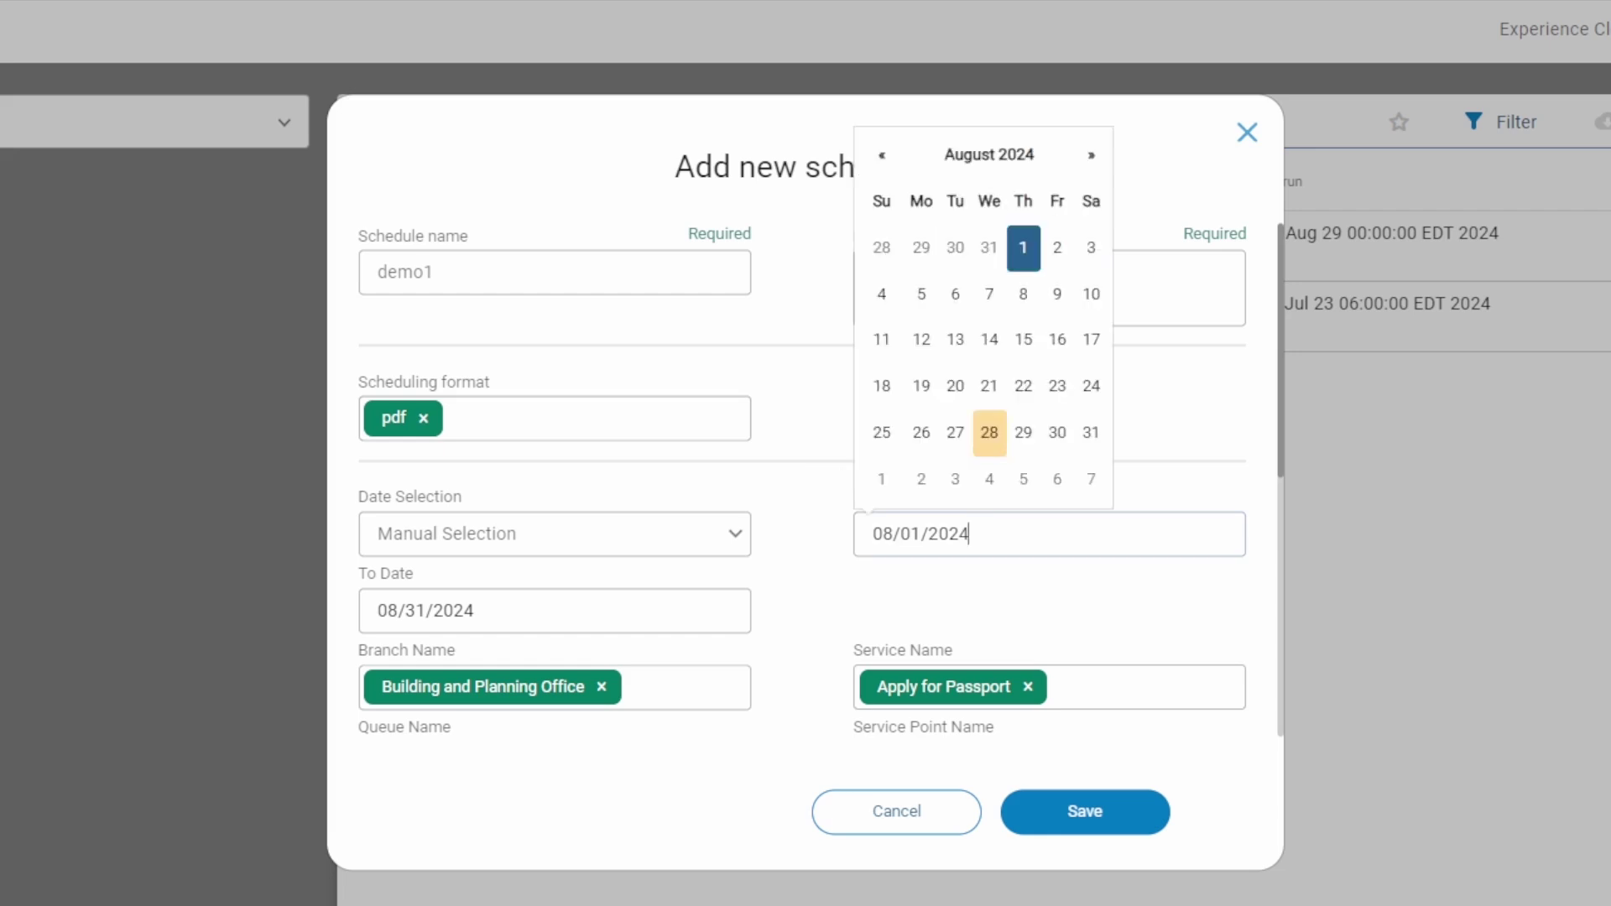
{"action": "left_click", "coordinate": [1039, 593]}
{"action": "left_click", "coordinate": [1134, 687]}
{"action": "scroll", "coordinate": [1061, 580], "scroll_direction": "down", "scroll_amount": 2}
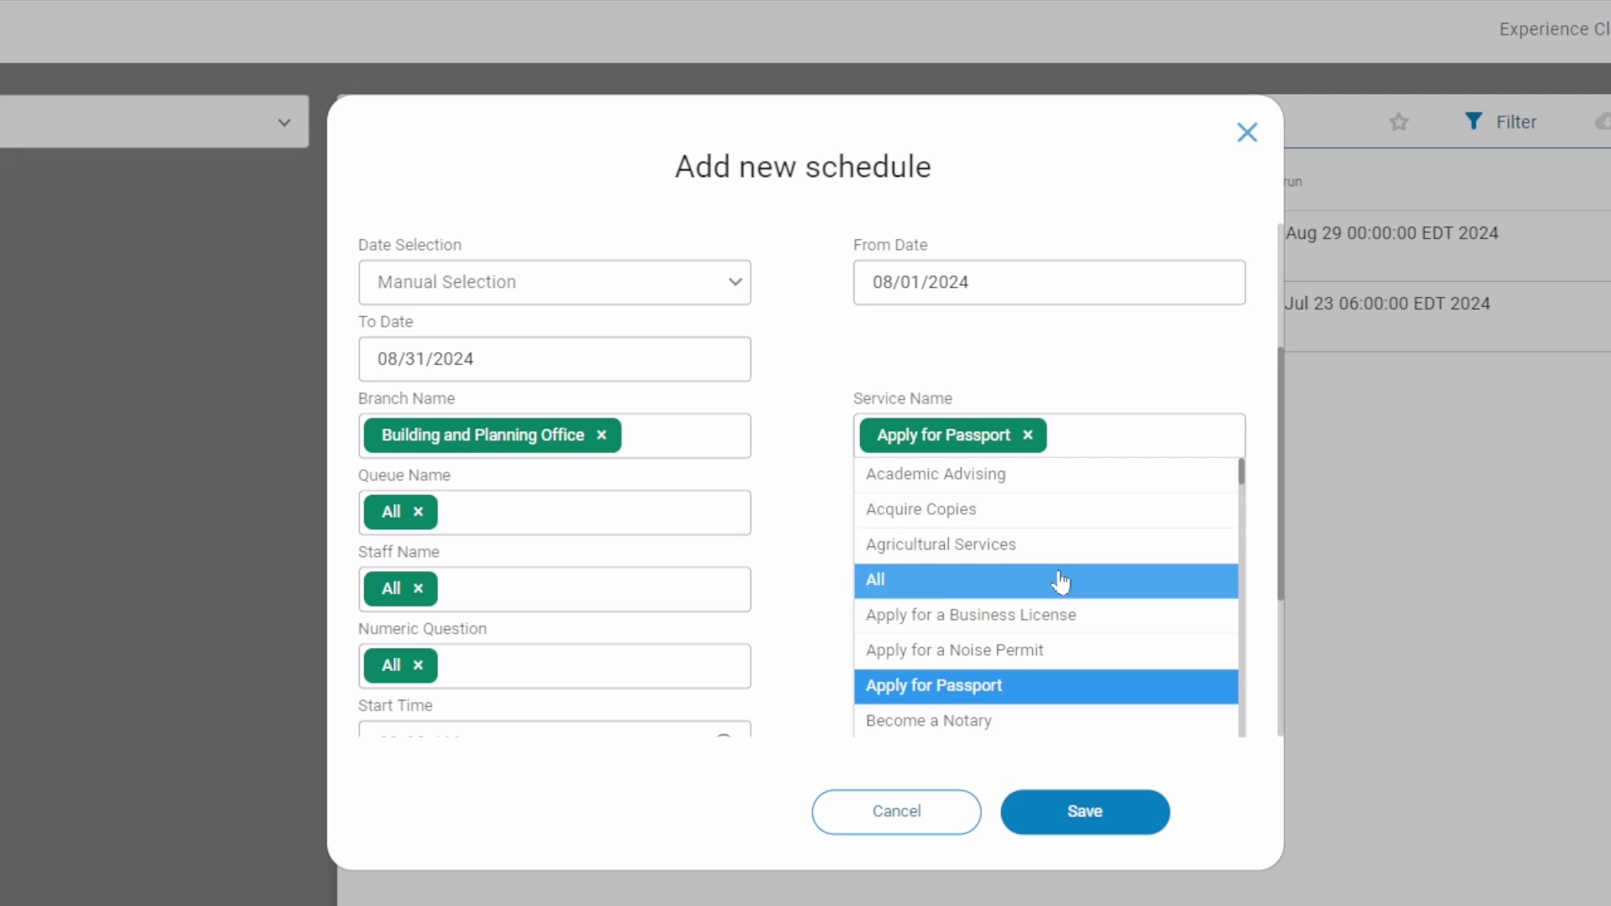
{"action": "left_click", "coordinate": [705, 442]}
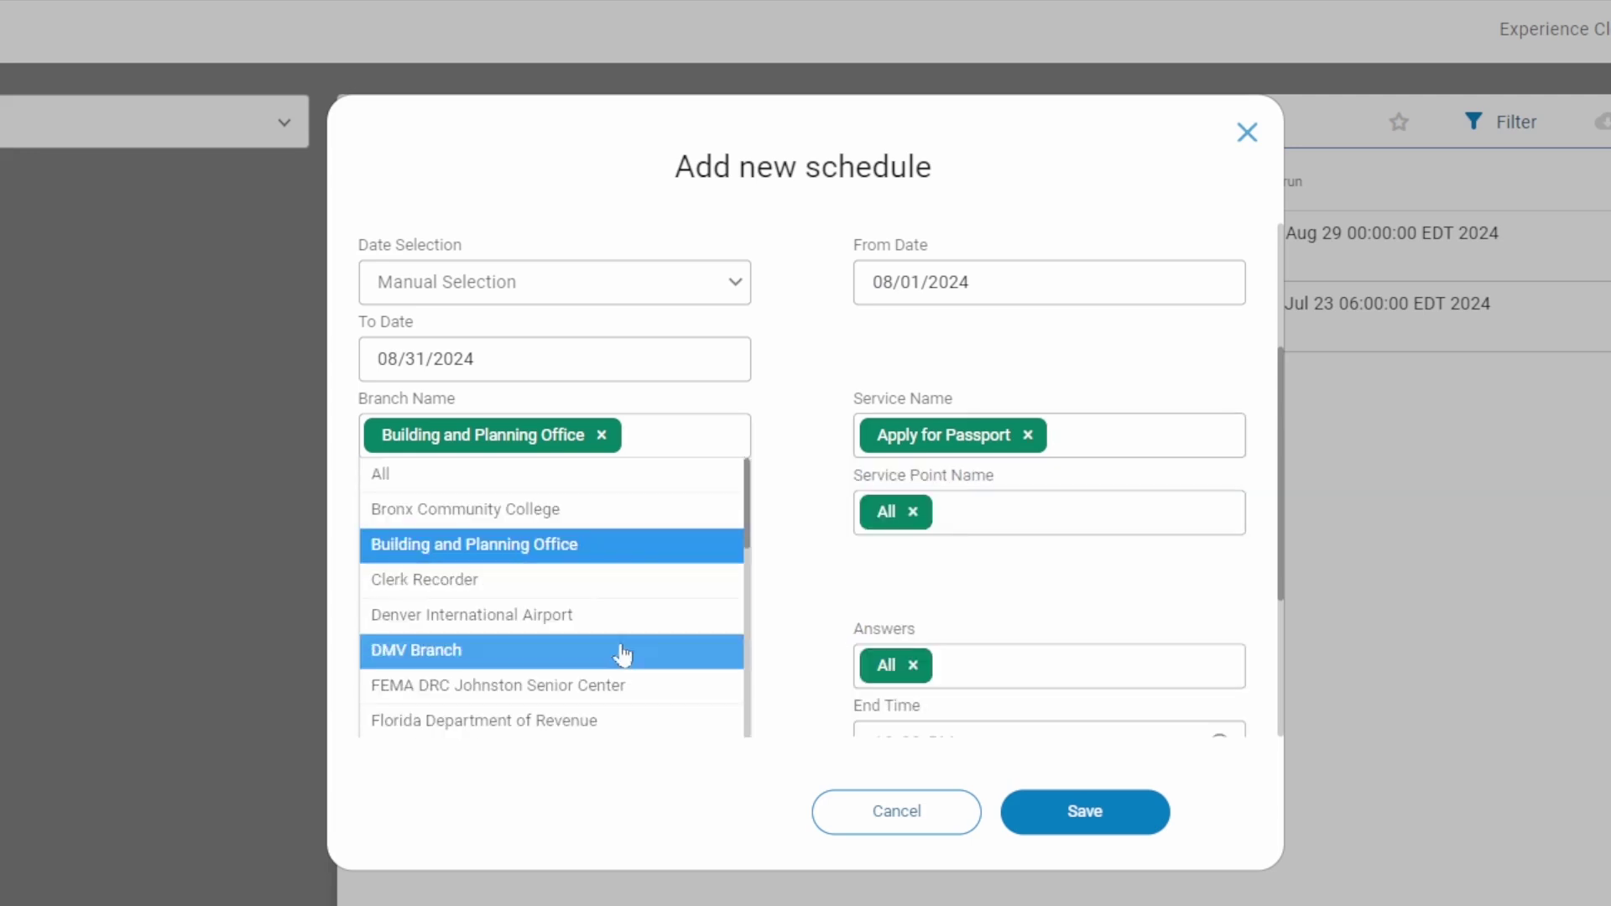
{"action": "left_click", "coordinate": [798, 558]}
{"action": "left_click", "coordinate": [630, 588]}
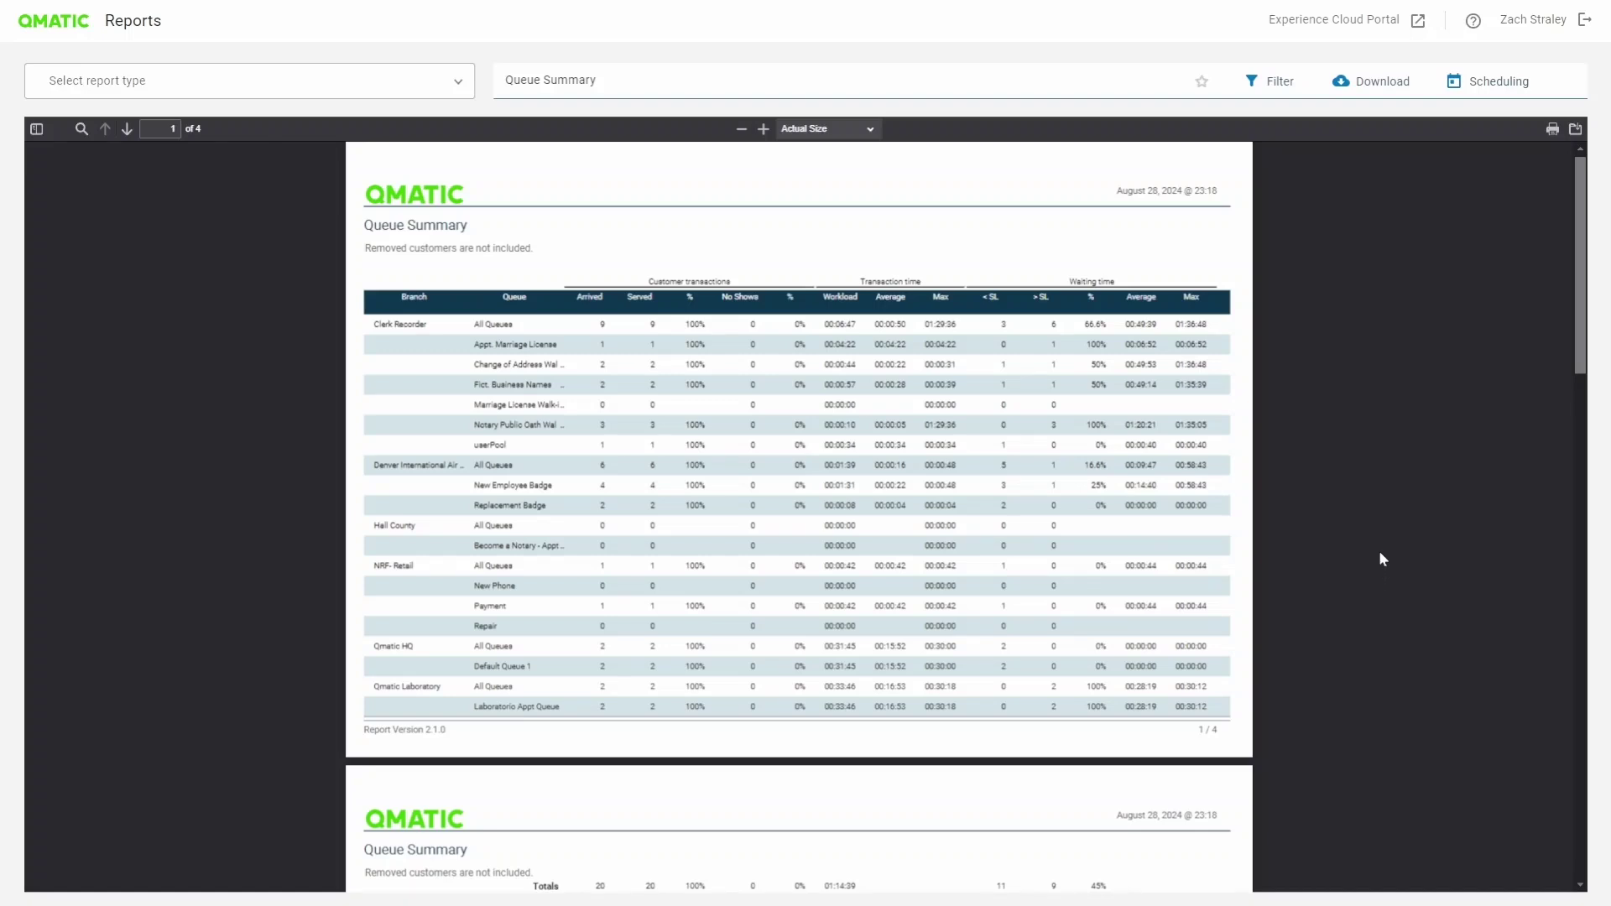
- Keep csv as the download format, then download the displayed Queue Summary report
{"action": "left_click", "coordinate": [1378, 81]}
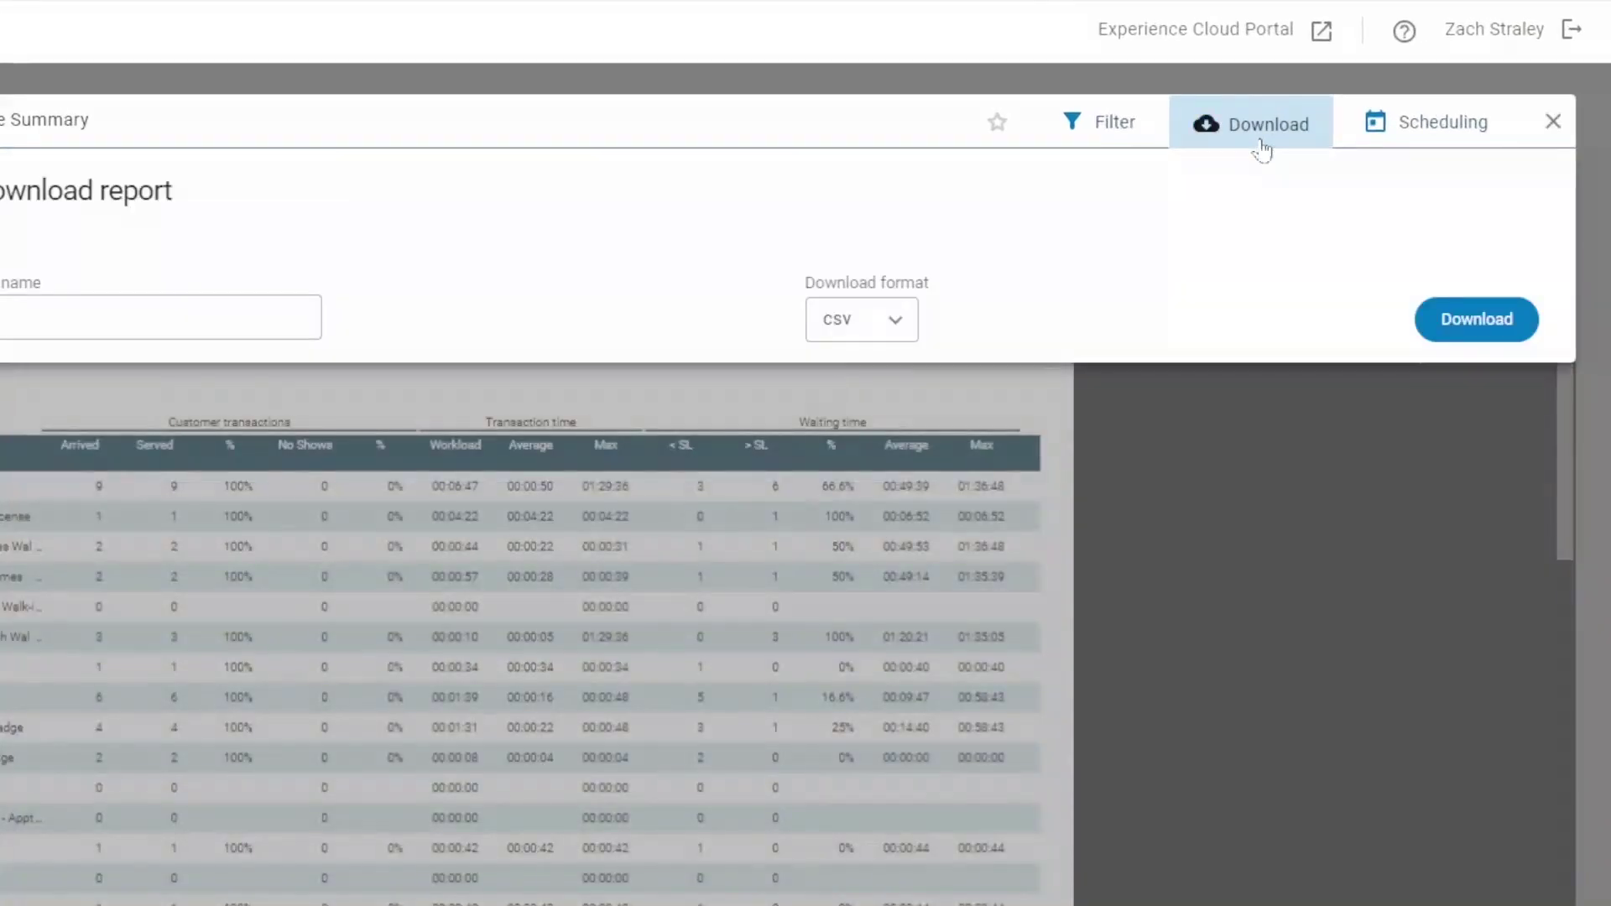
{"action": "left_click", "coordinate": [887, 332]}
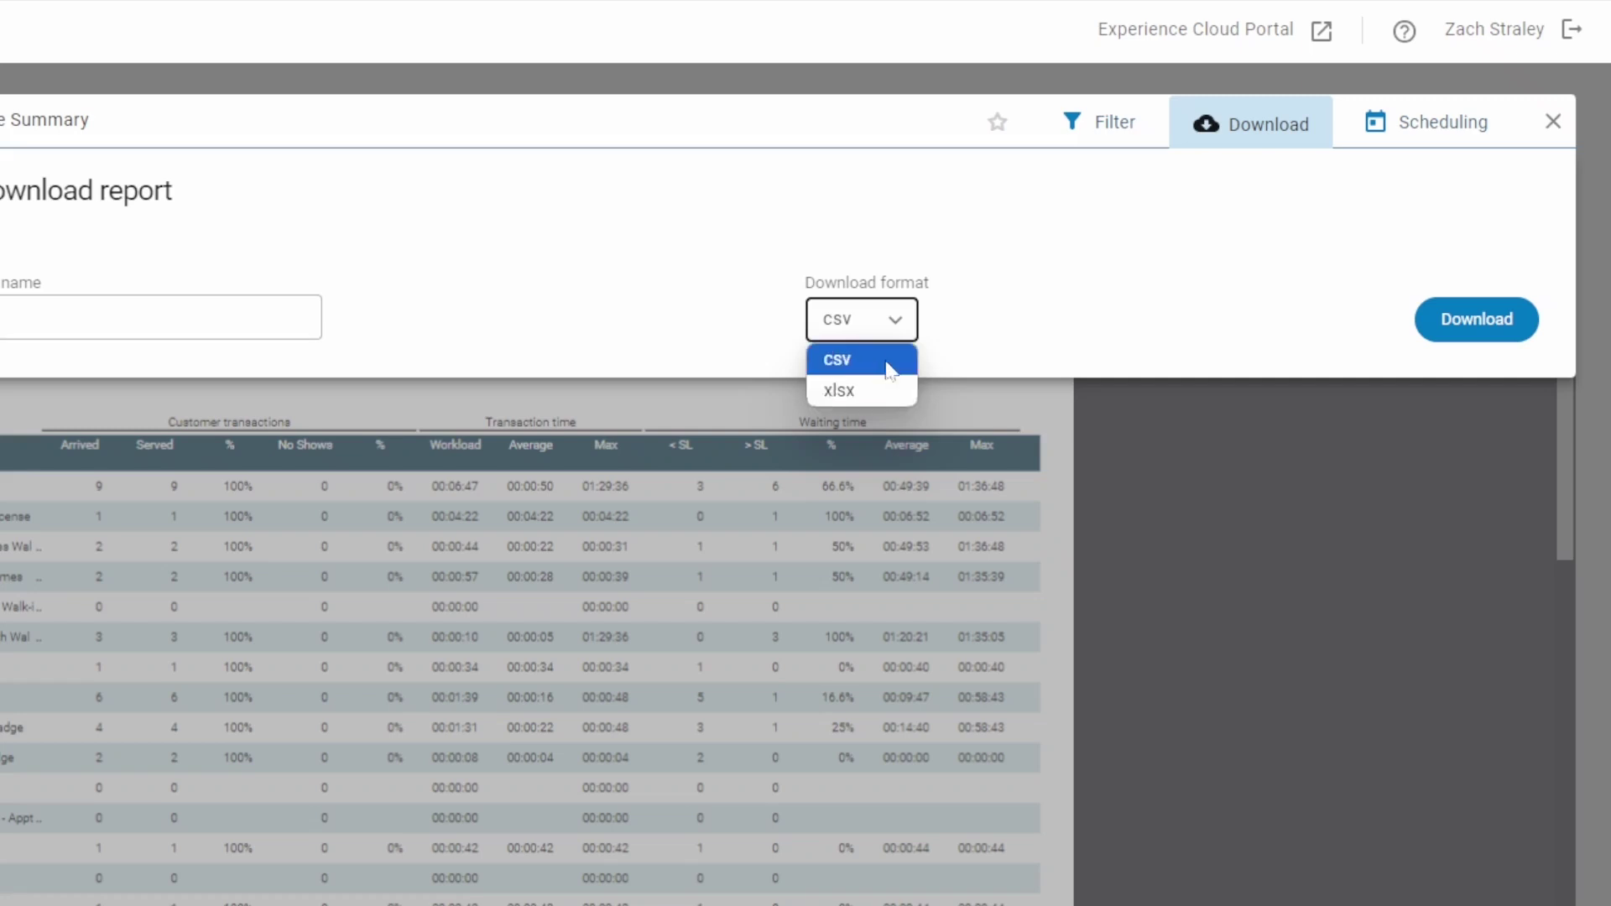
{"action": "left_click", "coordinate": [889, 362]}
{"action": "left_click", "coordinate": [1553, 121]}
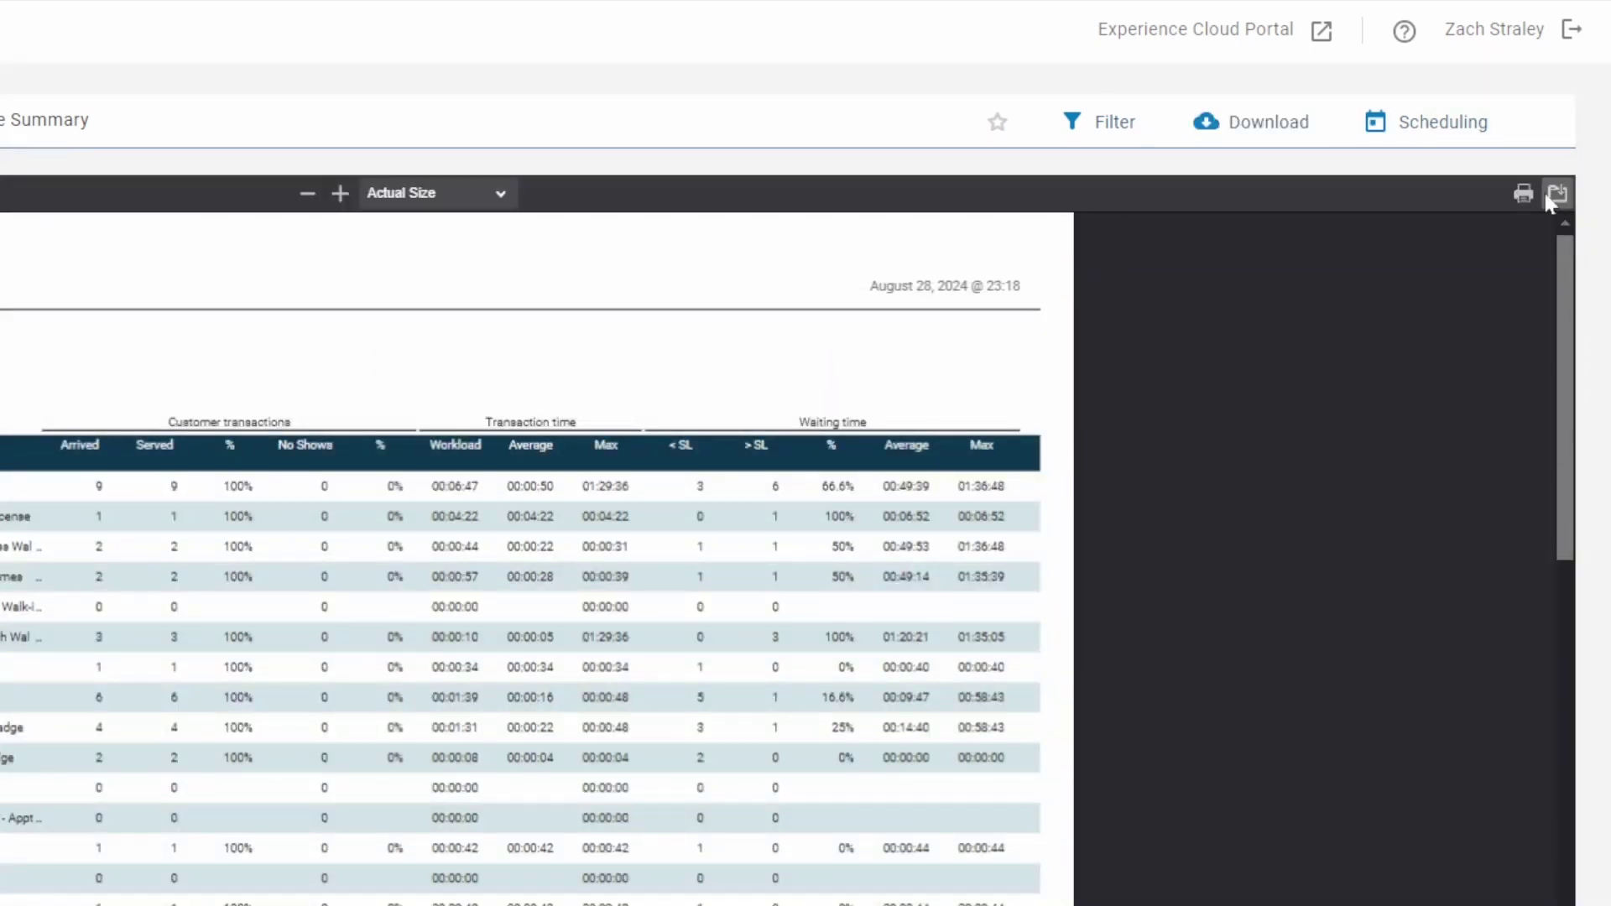
{"action": "left_click", "coordinate": [1555, 198]}
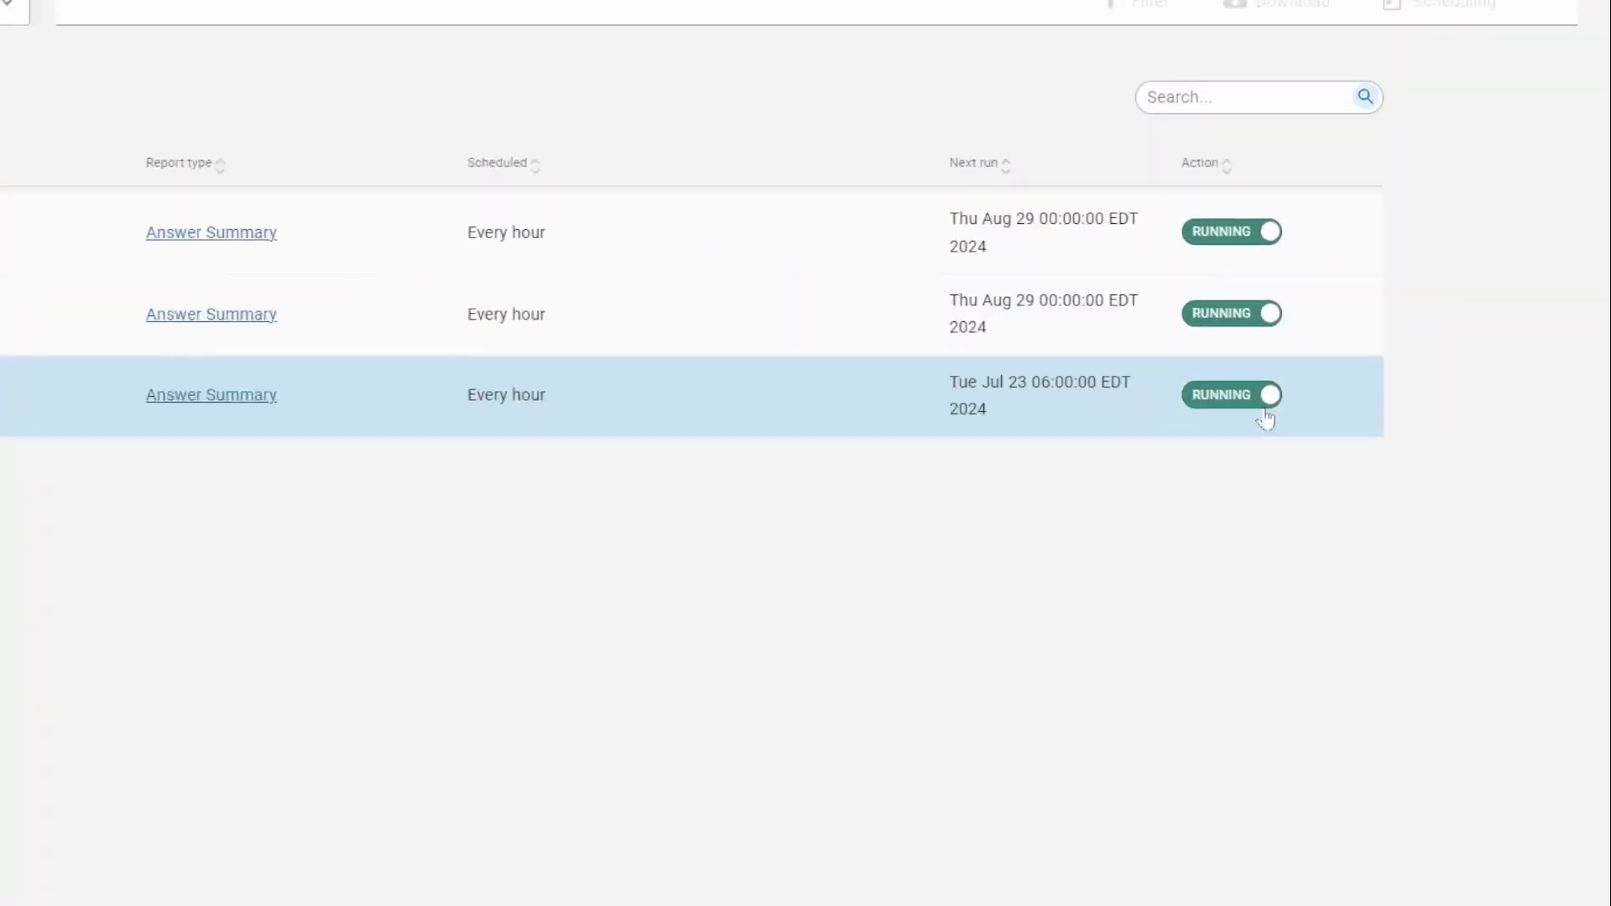
- Switch the test schedule's toggle from RUNNING to PAUSED
{"action": "left_click", "coordinate": [1243, 417]}
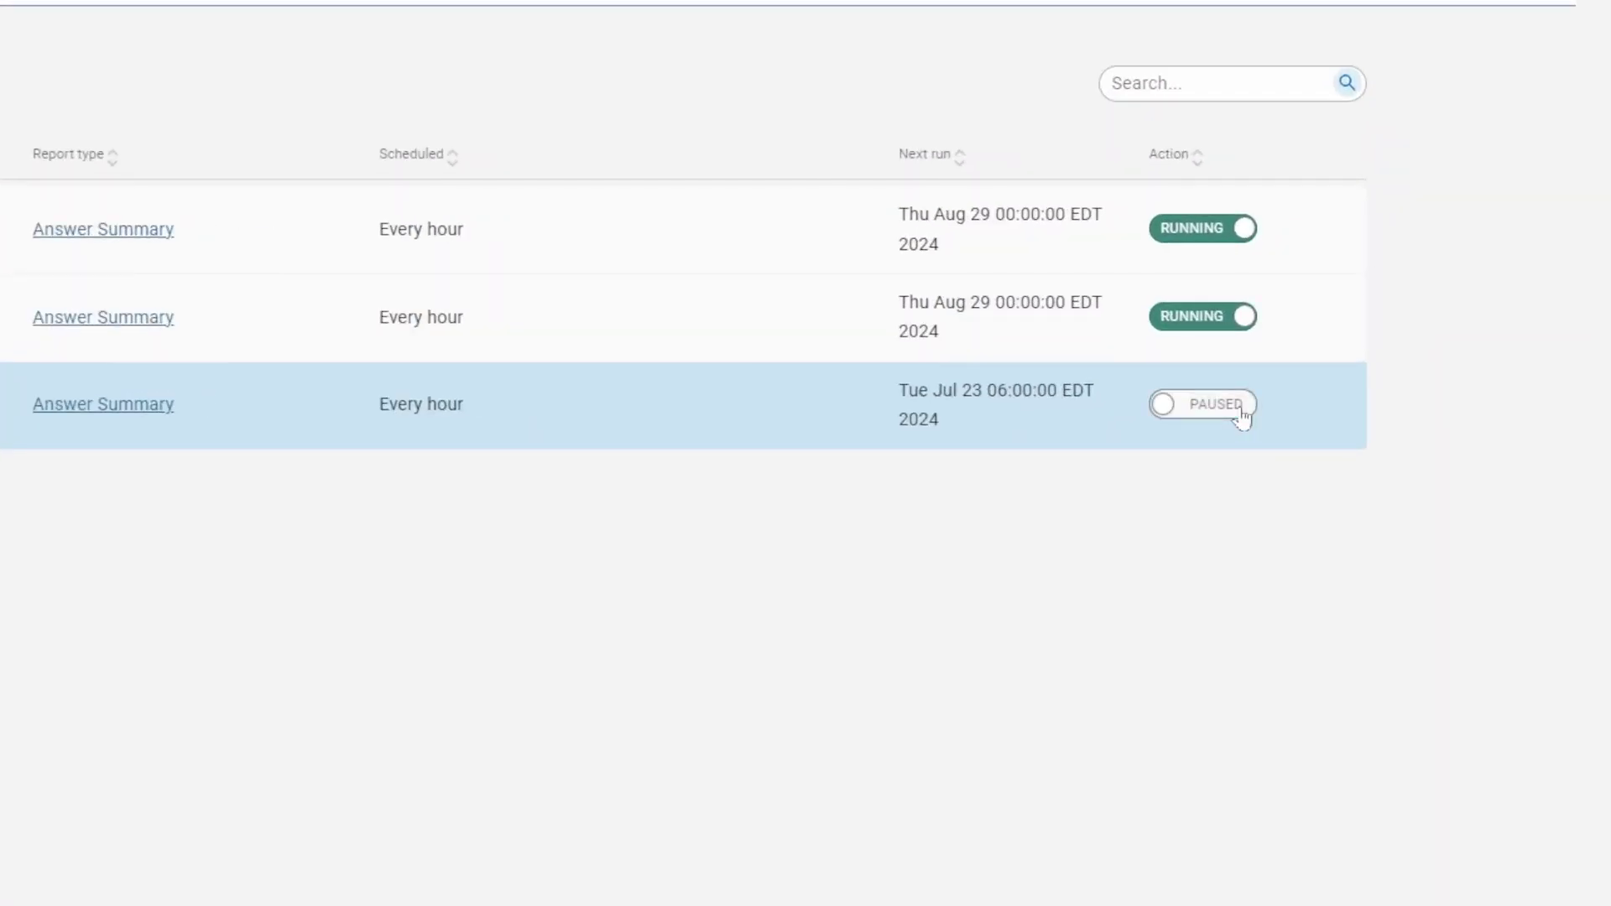